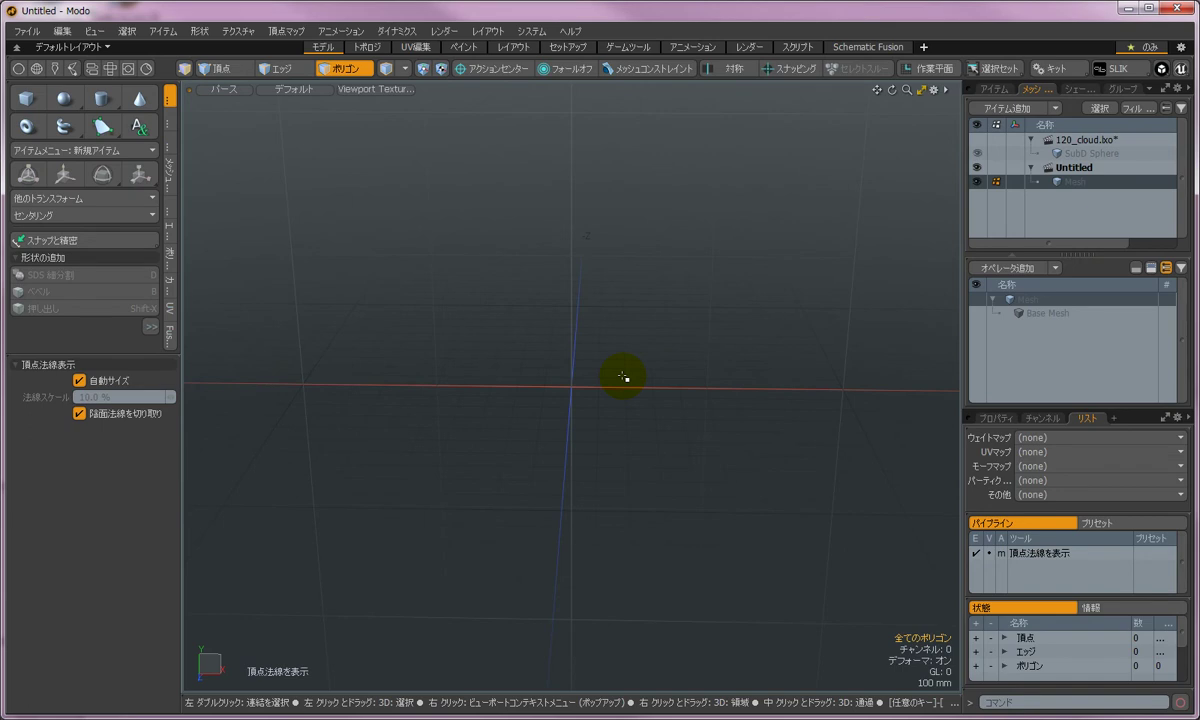
# - Open the preset browser and display the Animals folder of the Cloud Assets meshes
pyautogui.press('F6')
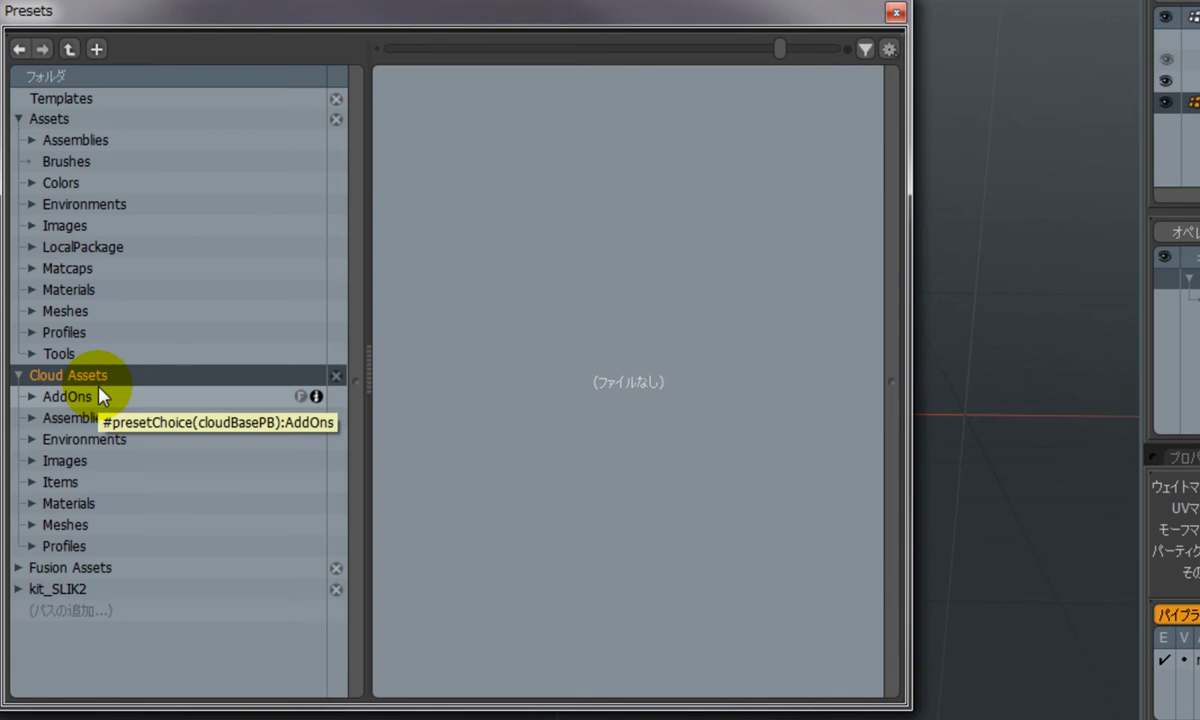
pyautogui.click(38, 528)
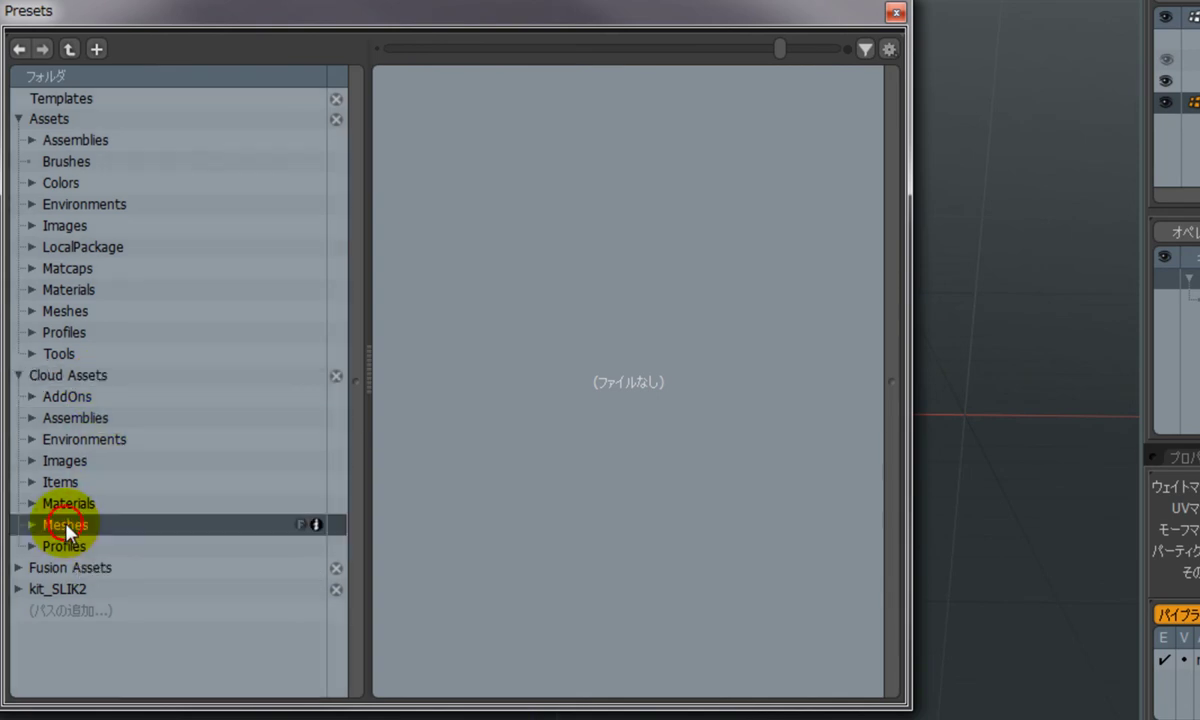
pyautogui.click(33, 528)
pyautogui.scroll(-3, 105, 300)
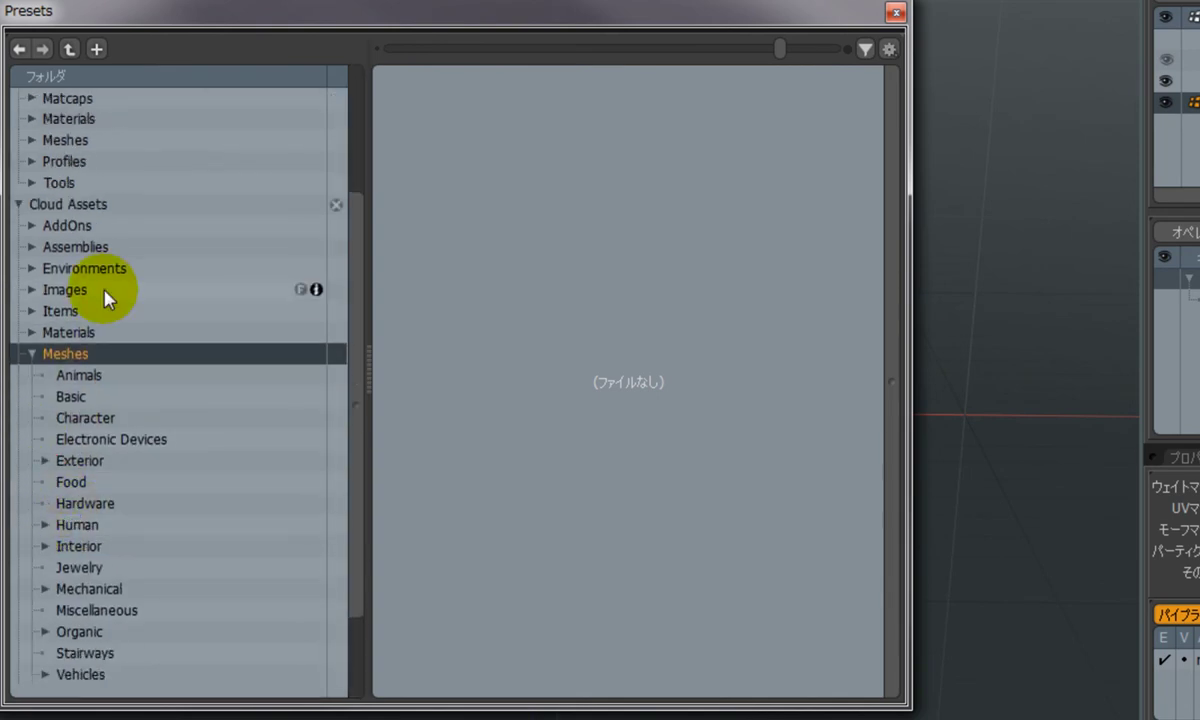
pyautogui.click(84, 378)
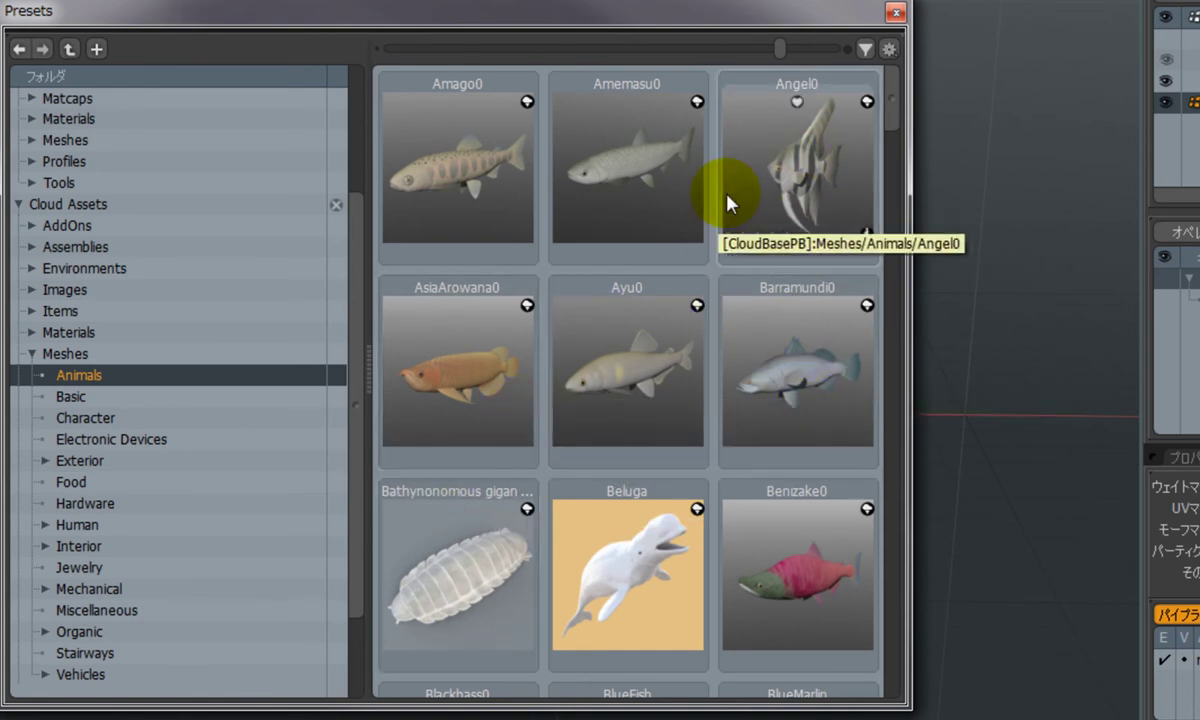
# - Download the Angel0 fish from the cloud animal meshes and place it in the empty scene
pyautogui.moveTo(672, 14); pyautogui.dragTo(560, 8)
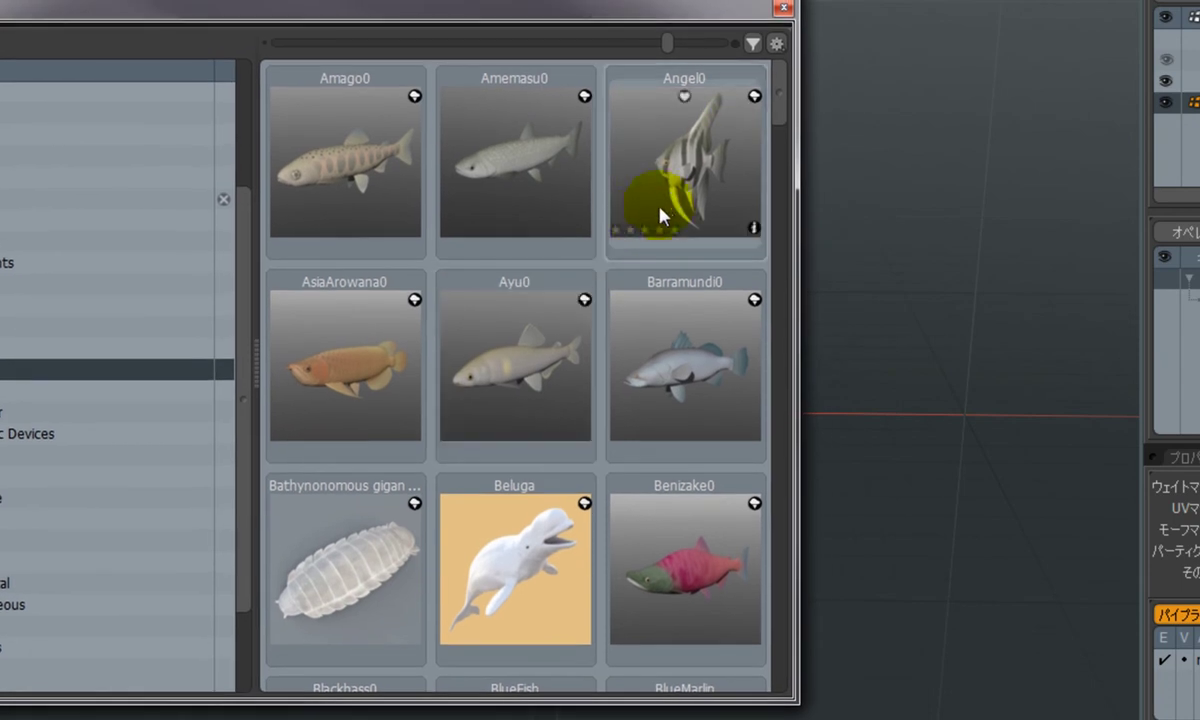
pyautogui.click(672, 177)
pyautogui.moveTo(674, 180); pyautogui.dragTo(950, 252)
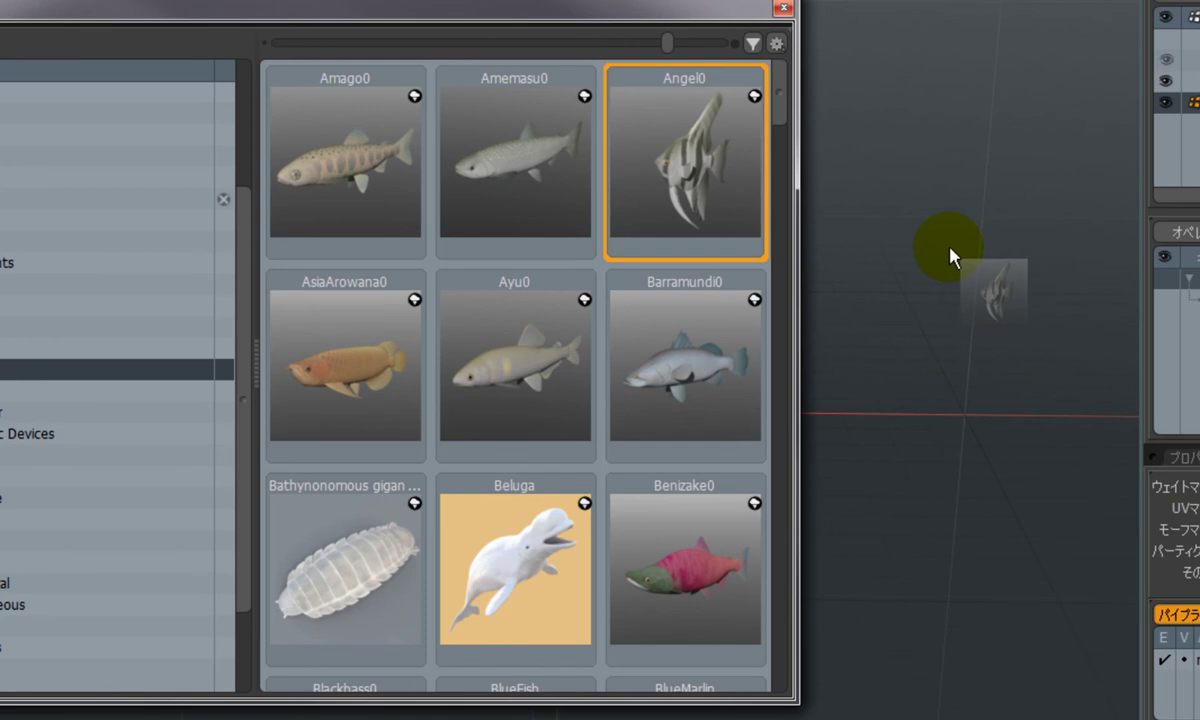
pyautogui.moveTo(950, 252); pyautogui.dragTo(950, 252)
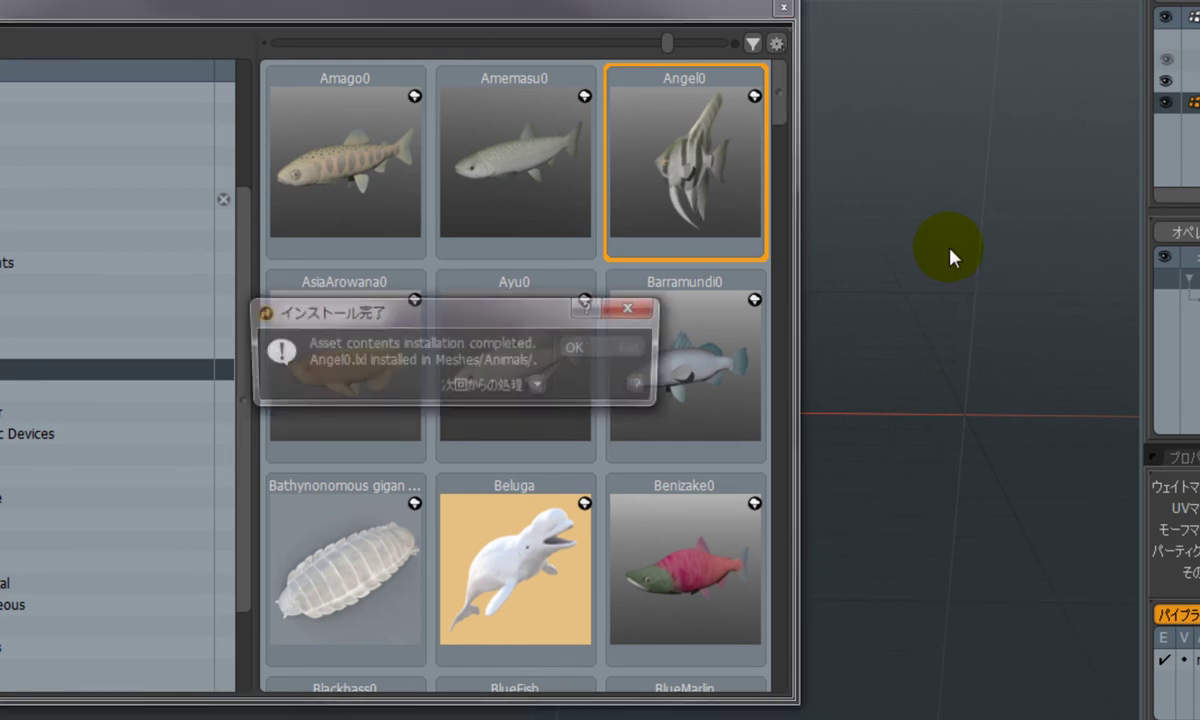
pyautogui.click(600, 349)
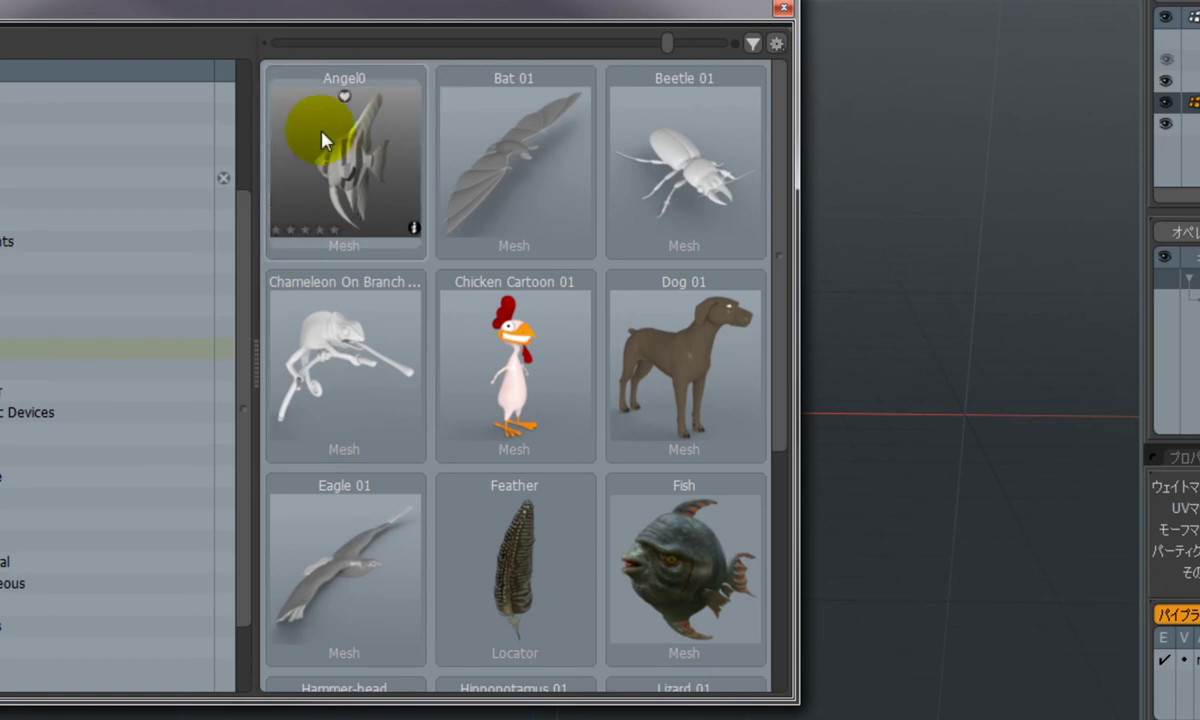
pyautogui.moveTo(438, 5); pyautogui.dragTo(643, 557)
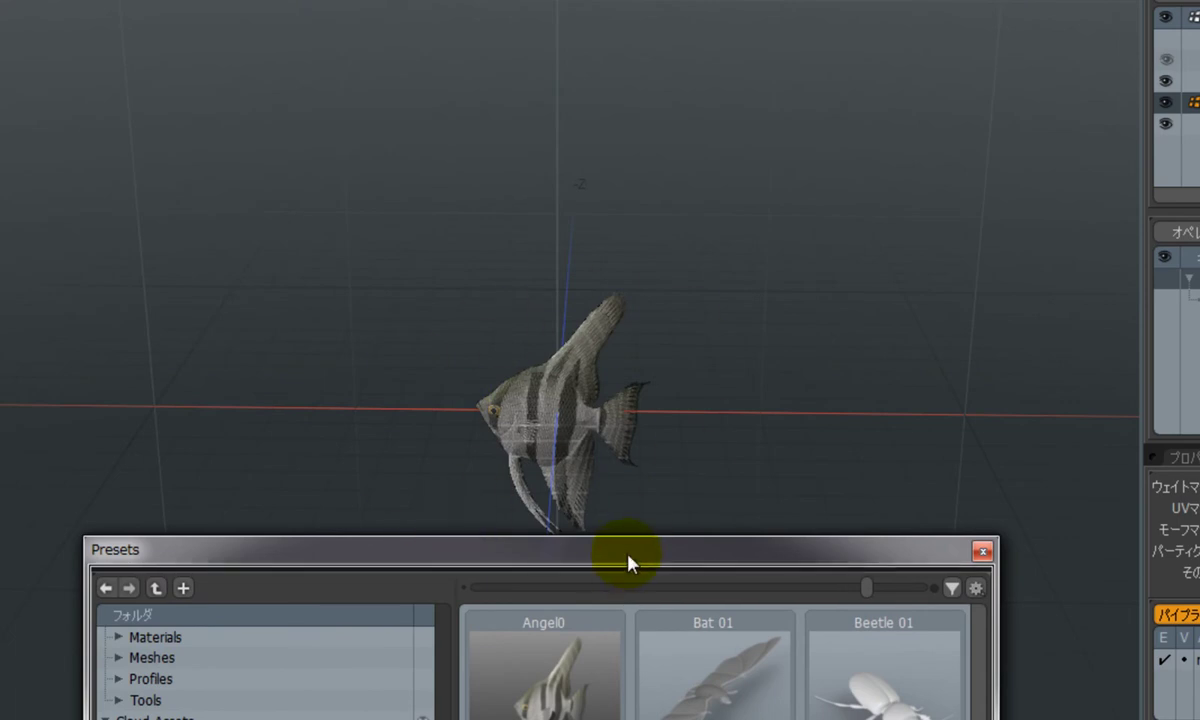
pyautogui.moveTo(628, 563); pyautogui.dragTo(420, 52)
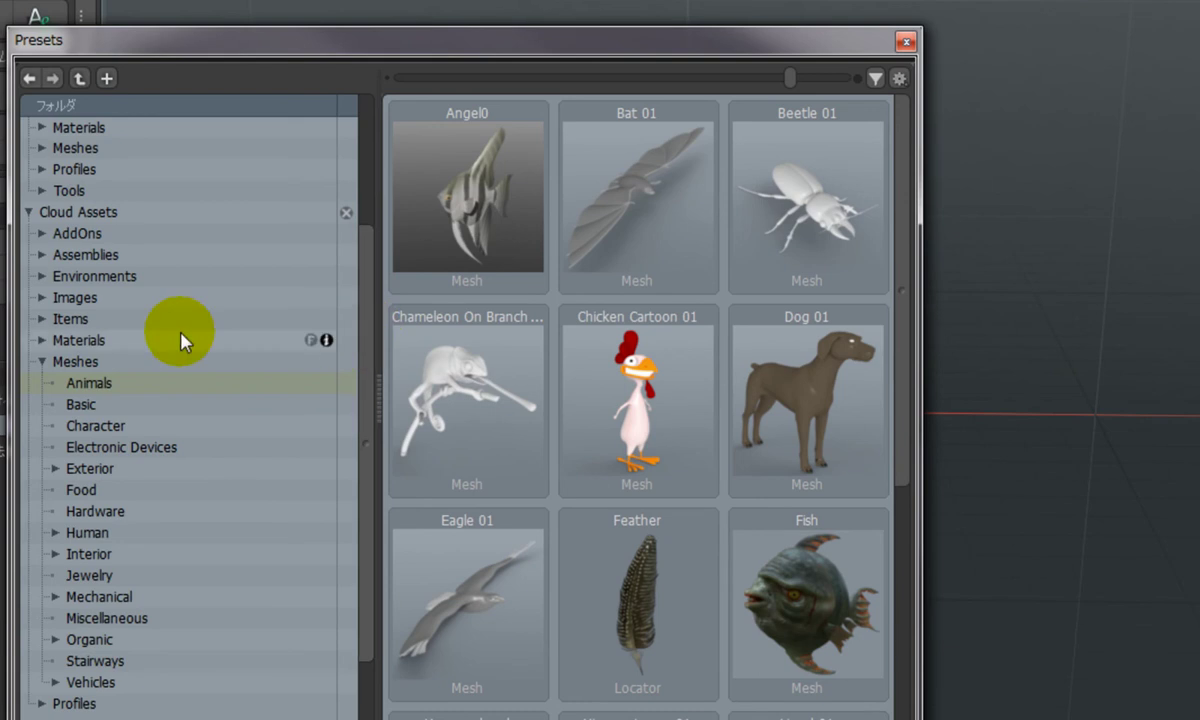
# - Return to the Cloud Assets animal meshes and view the preset information of the Angel0 fish
pyautogui.click(89, 385)
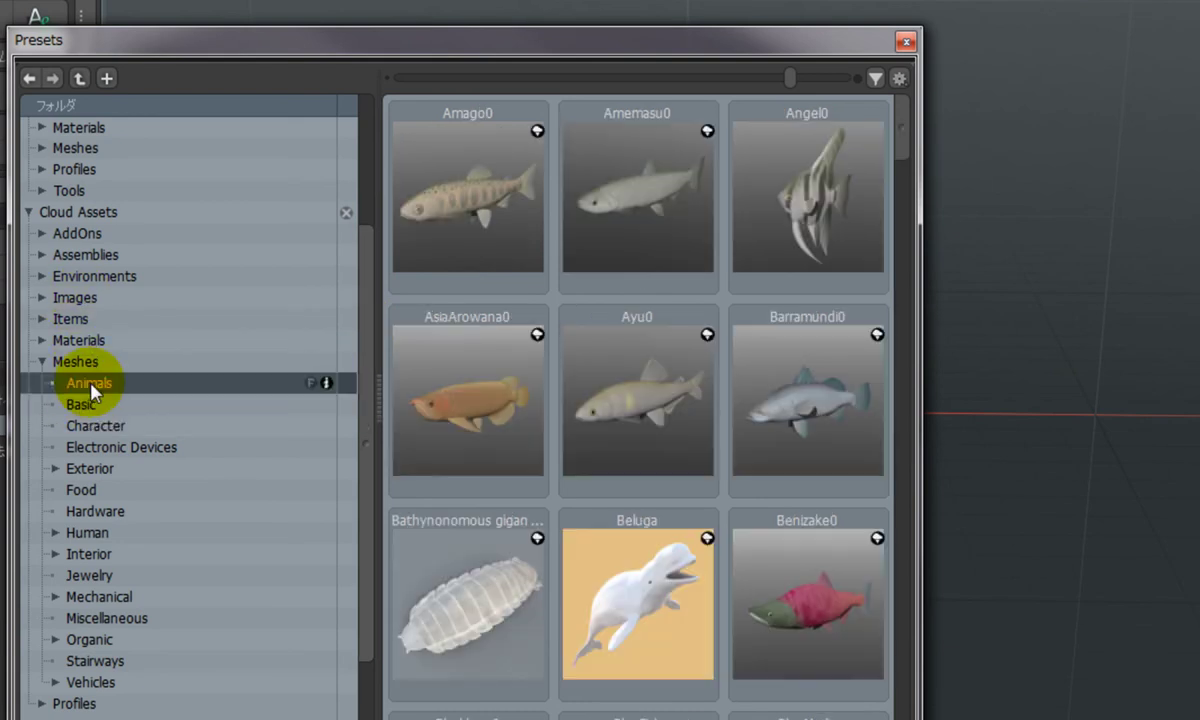
pyautogui.moveTo(442, 182)
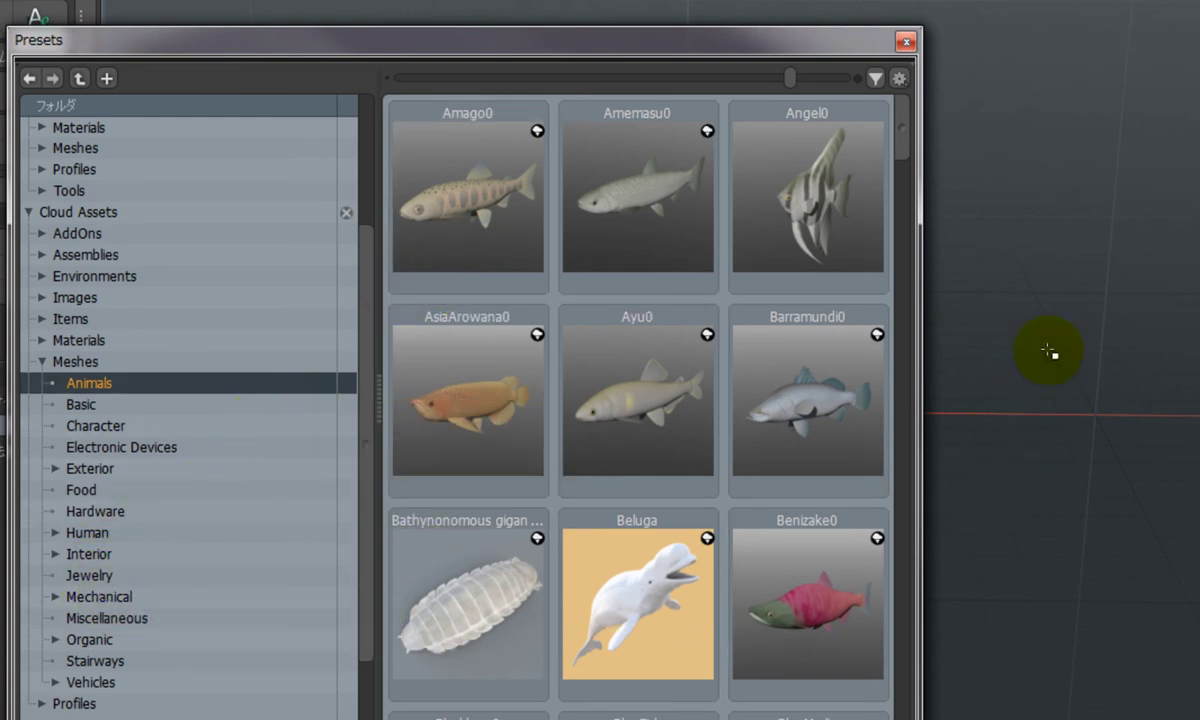
pyautogui.moveTo(831, 255)
pyautogui.moveTo(858, 238)
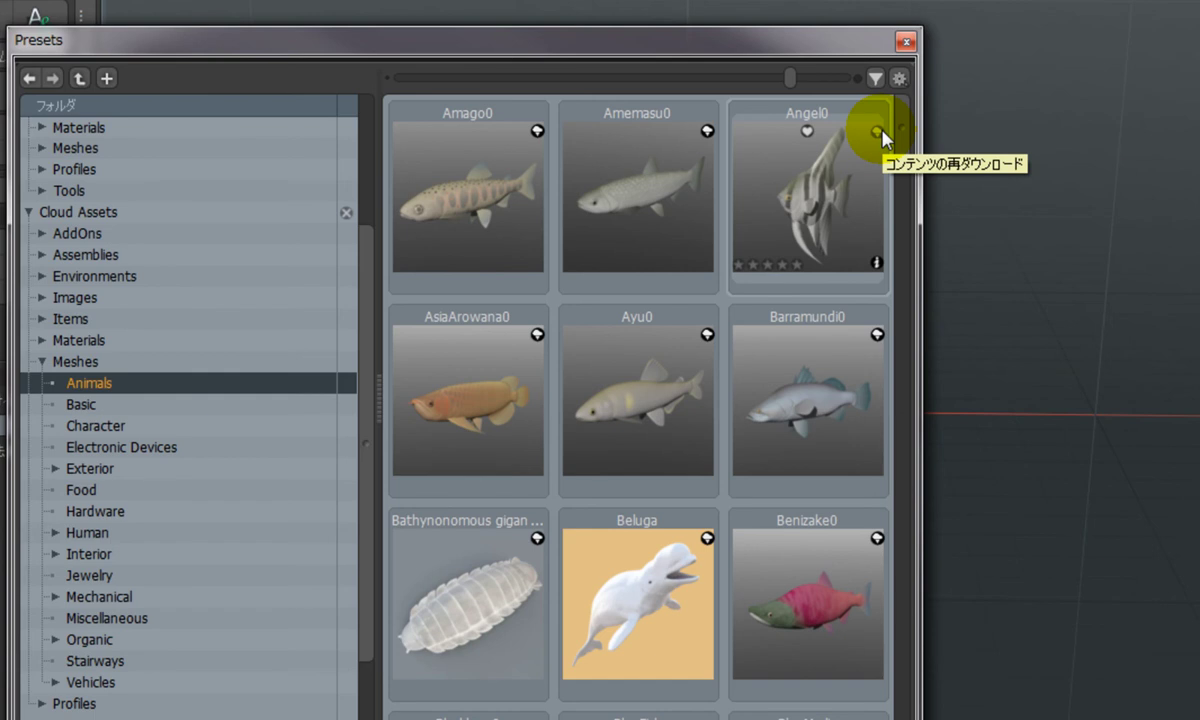
pyautogui.moveTo(871, 266)
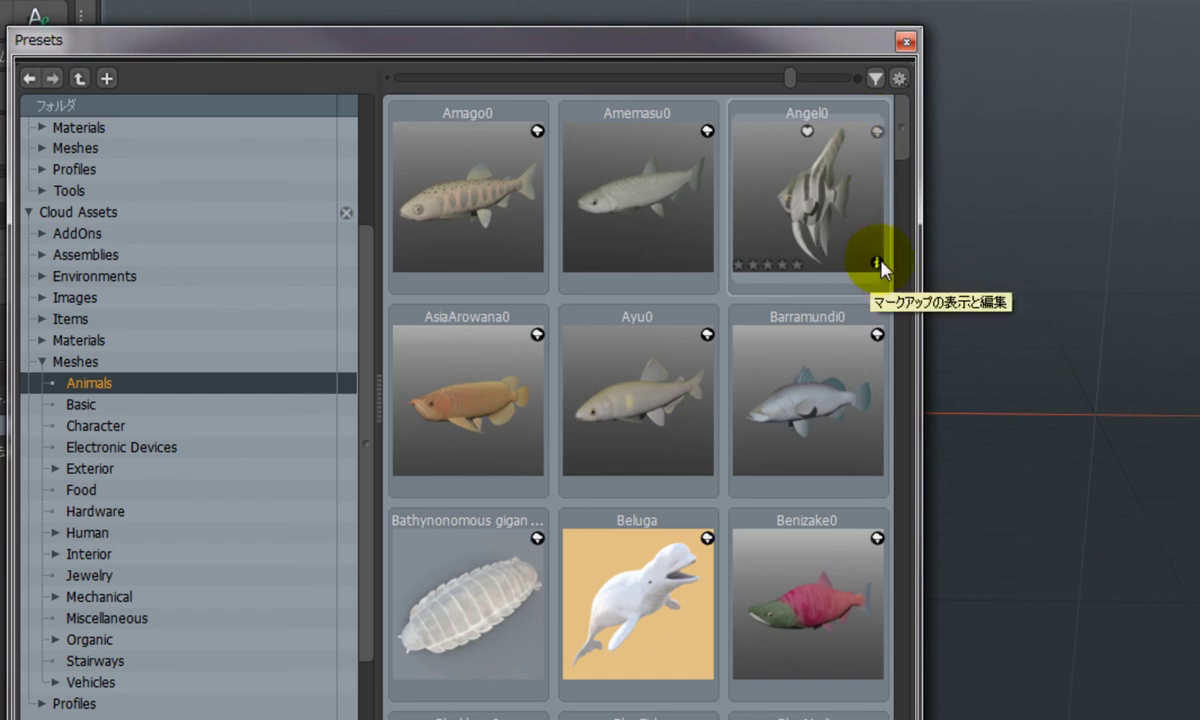
pyautogui.click(878, 262)
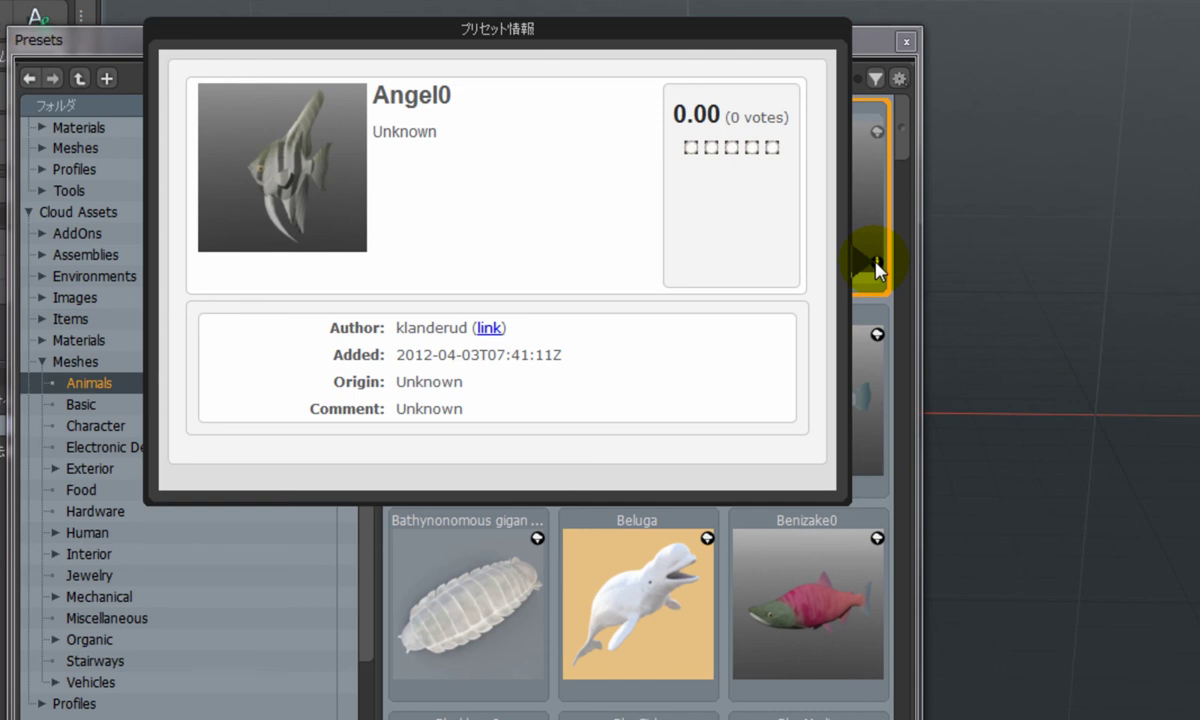
pyautogui.click(990, 216)
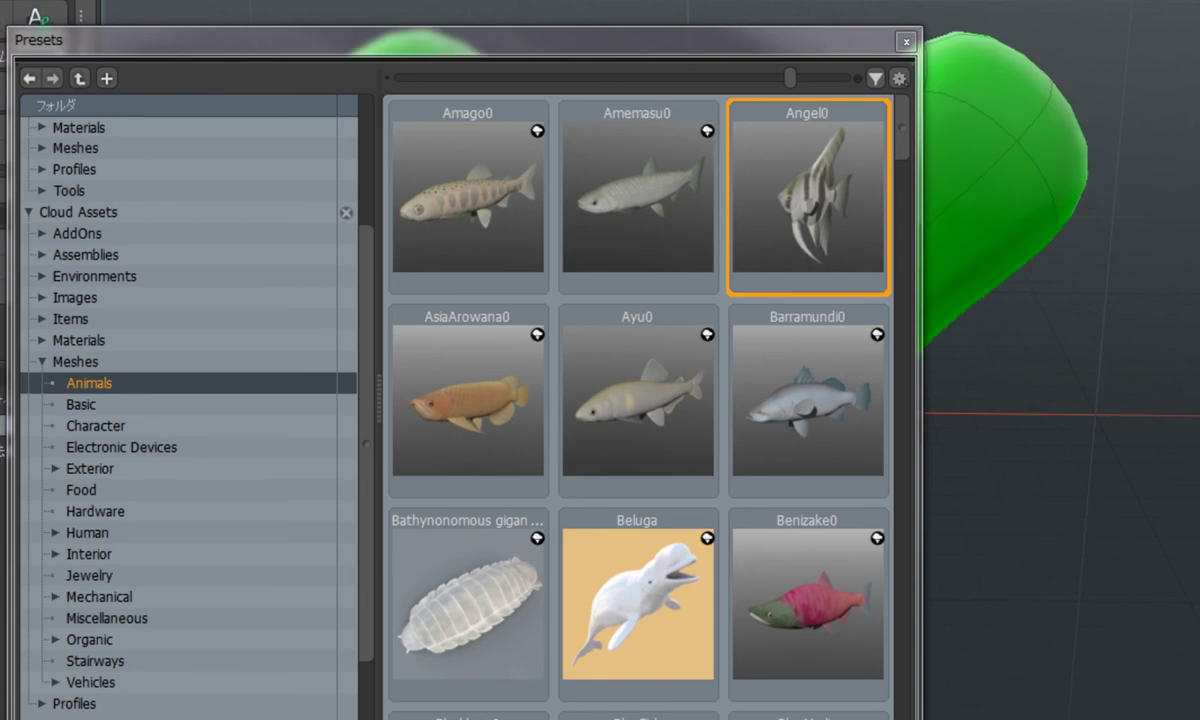
# - Select the green and red SubD Sphere mesh and save it as a default preset in the local Assets Meshes folder
pyautogui.moveTo(665, 47); pyautogui.dragTo(1000, 58)
pyautogui.moveTo(220, 193)
pyautogui.mouseDown()
pyautogui.moveTo(245, 212)
pyautogui.moveTo(287, 213)
pyautogui.mouseUp()
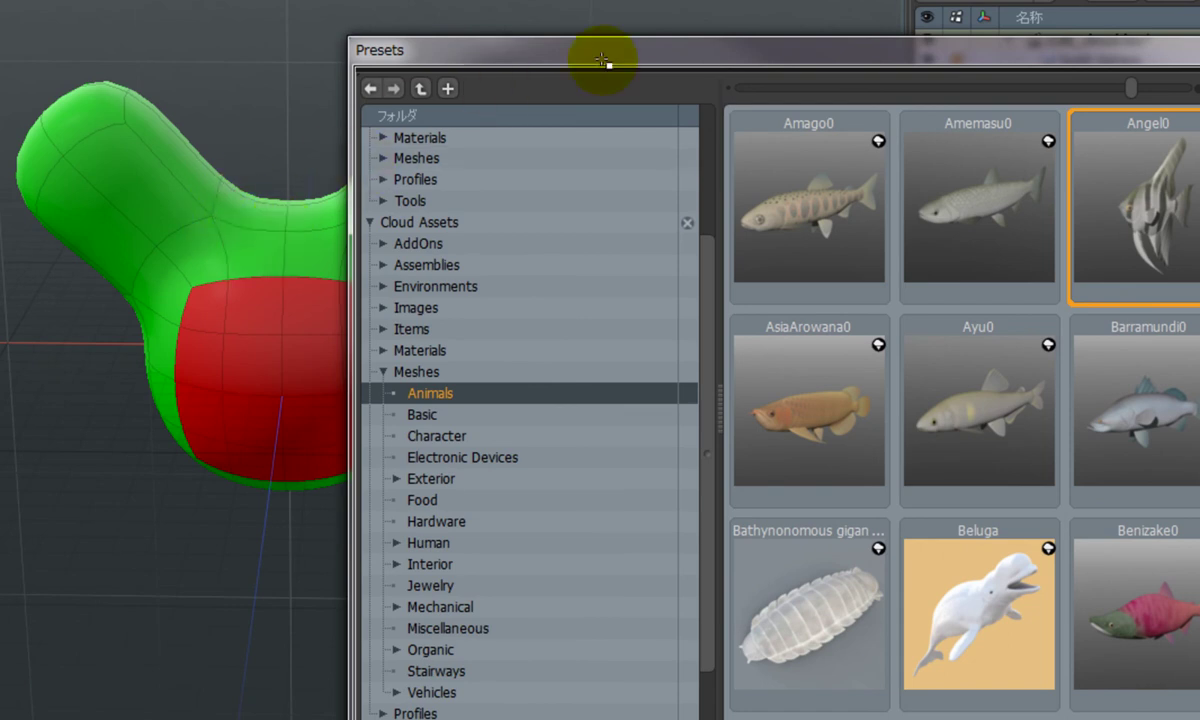
pyautogui.click(201, 296)
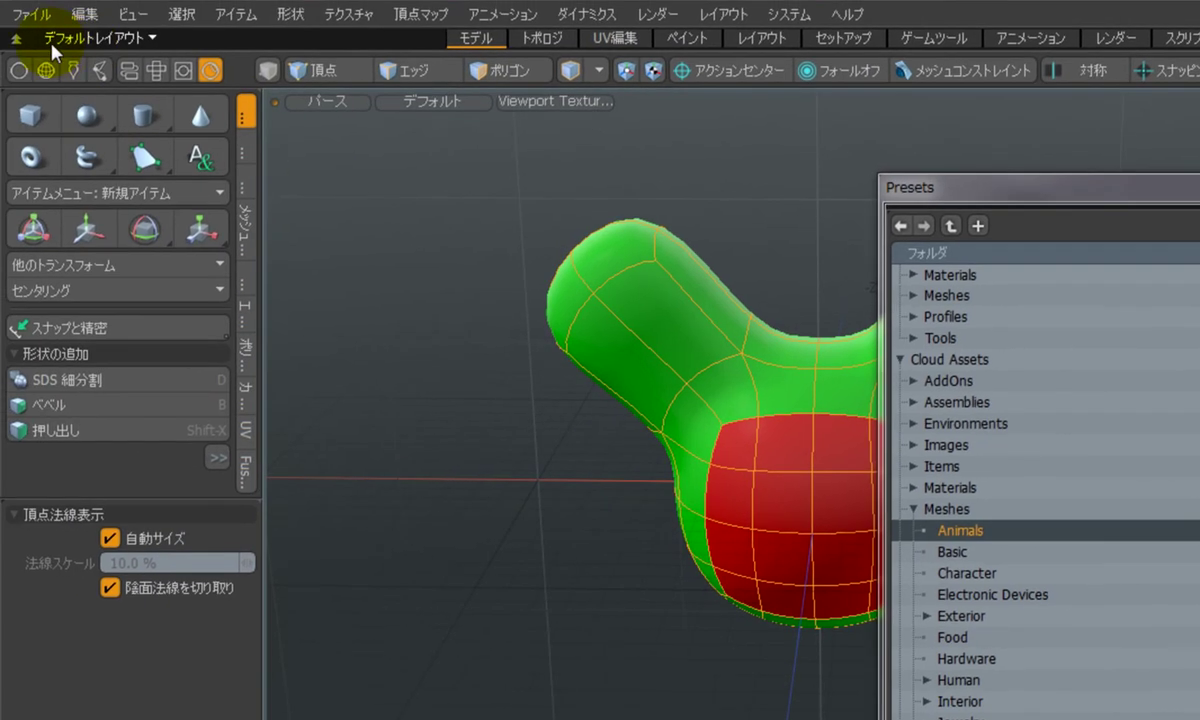
pyautogui.click(30, 15)
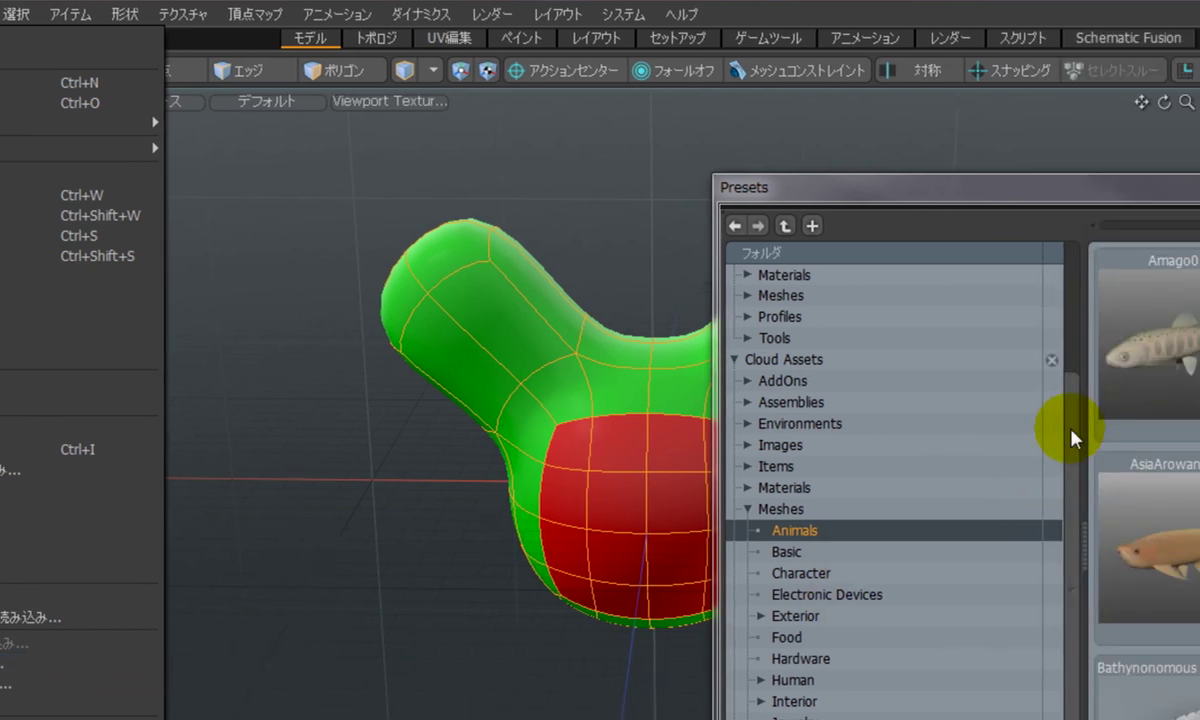
pyautogui.scroll(3, 1122, 438)
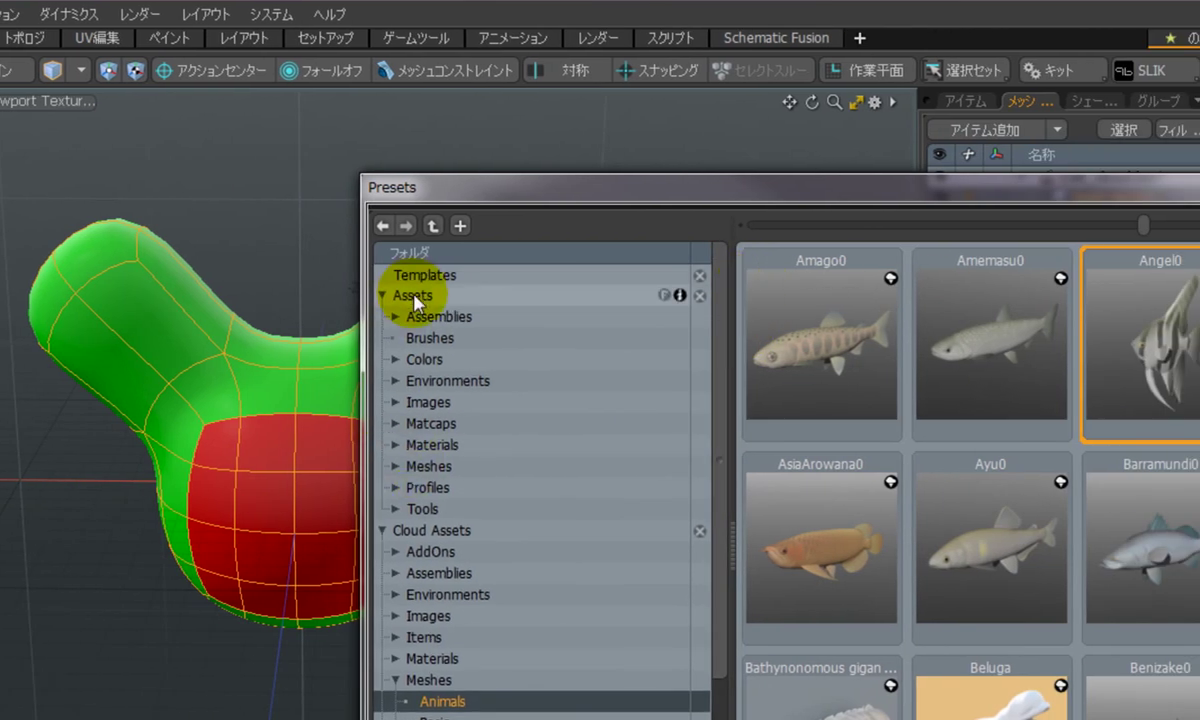
pyautogui.click(432, 468)
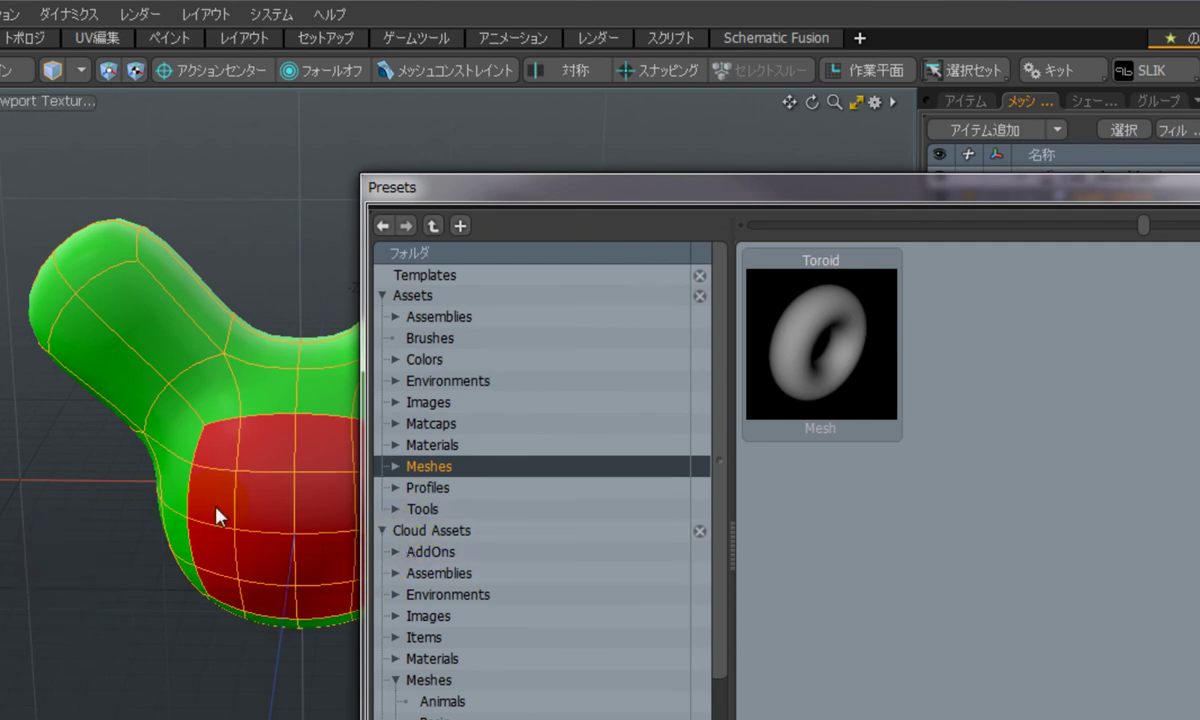
pyautogui.moveTo(218, 466); pyautogui.dragTo(1042, 598)
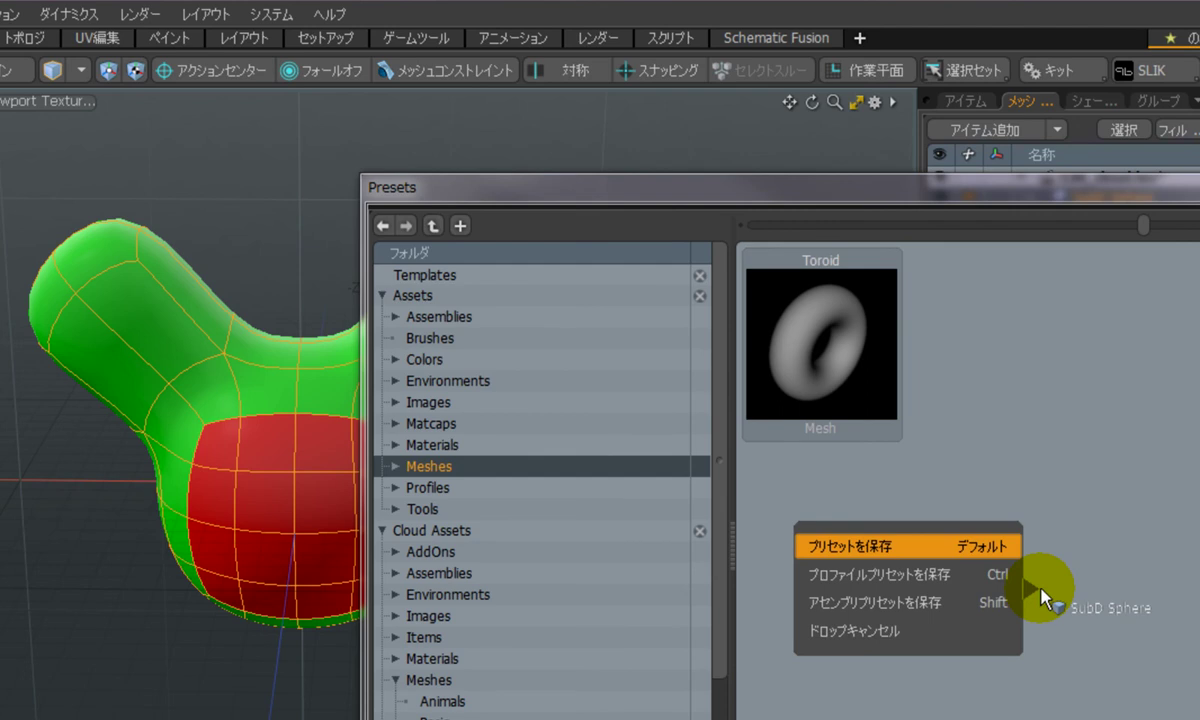
pyautogui.click(970, 553)
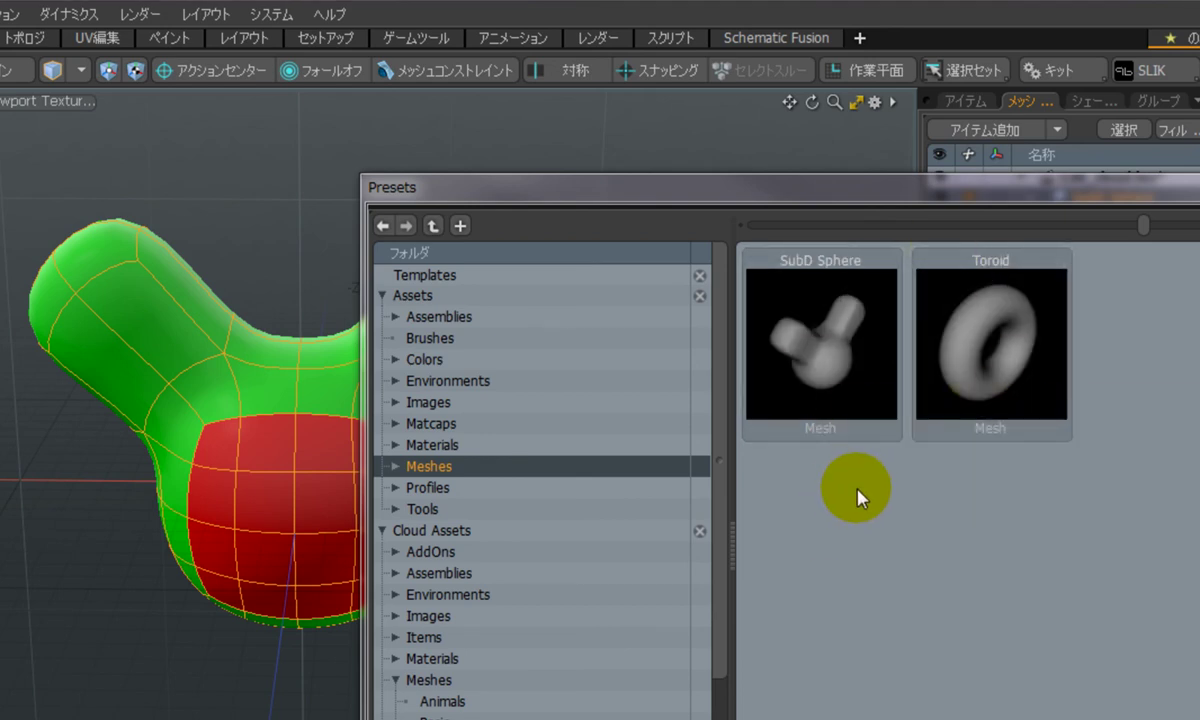
# - Switch the viewport to the camera view, frame the green and red mesh, and render the scene
pyautogui.moveTo(657, 385)
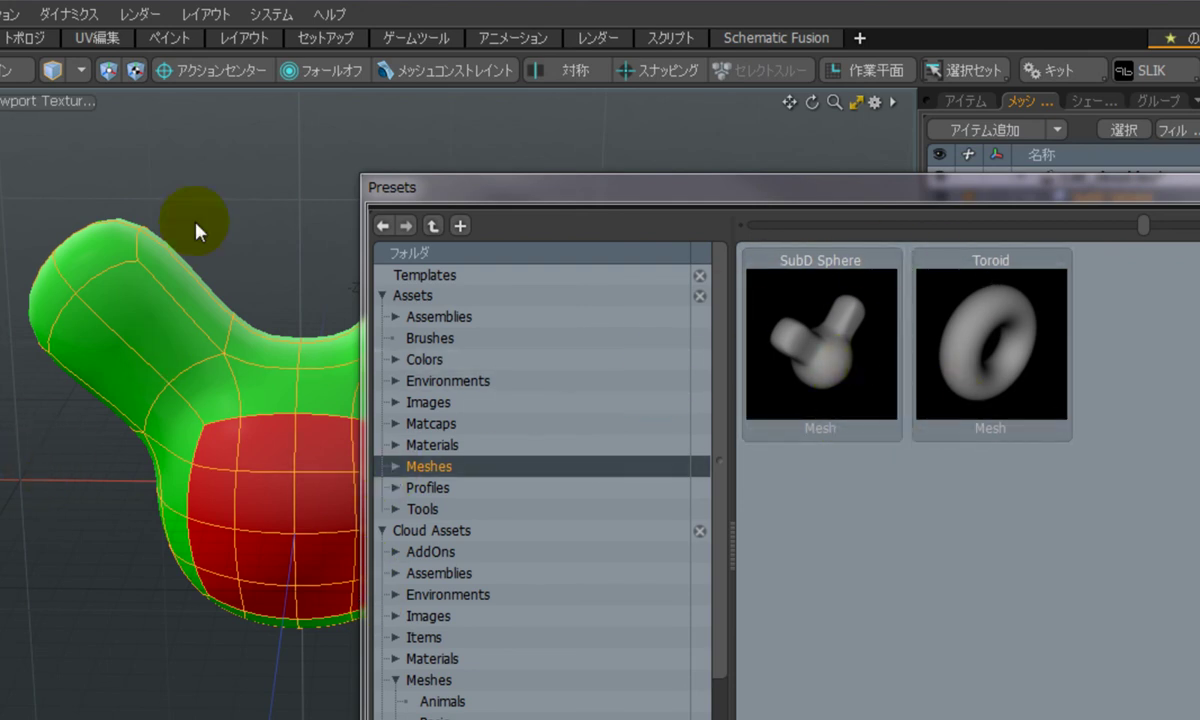
pyautogui.hotkey('ctrl', 'space')
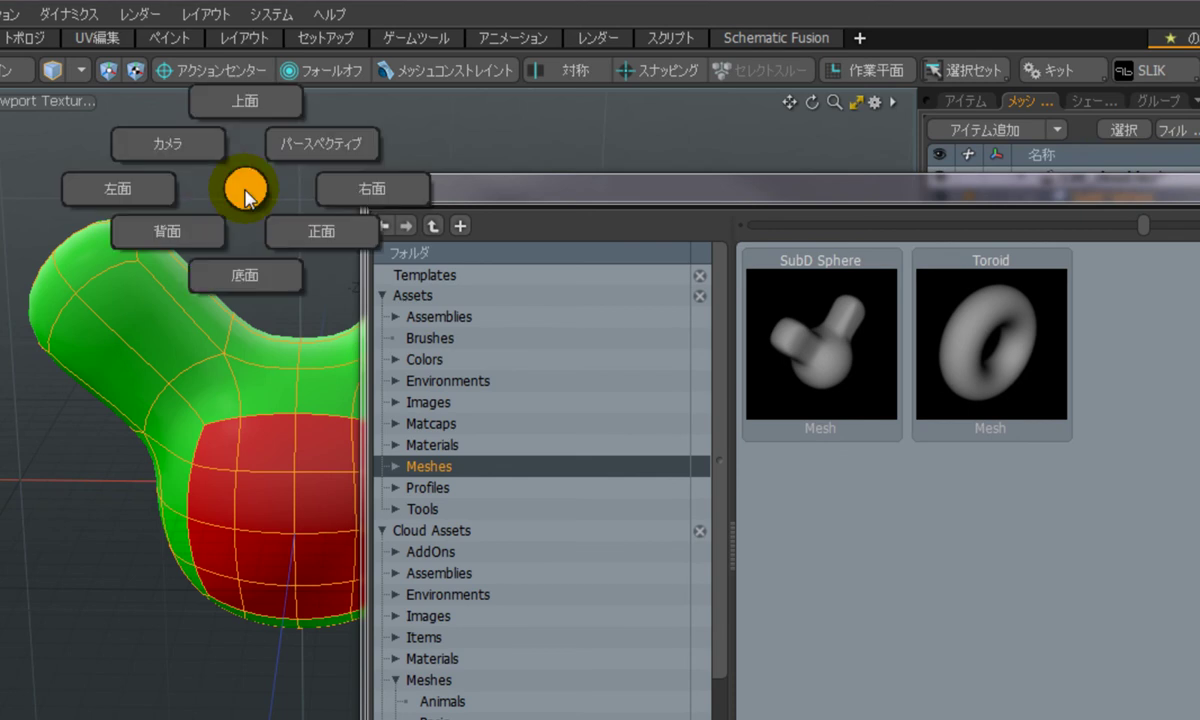
pyautogui.click(194, 142)
pyautogui.keyDown('alt'); pyautogui.moveTo(295, 509); pyautogui.dragTo(287, 640); pyautogui.keyUp('alt')
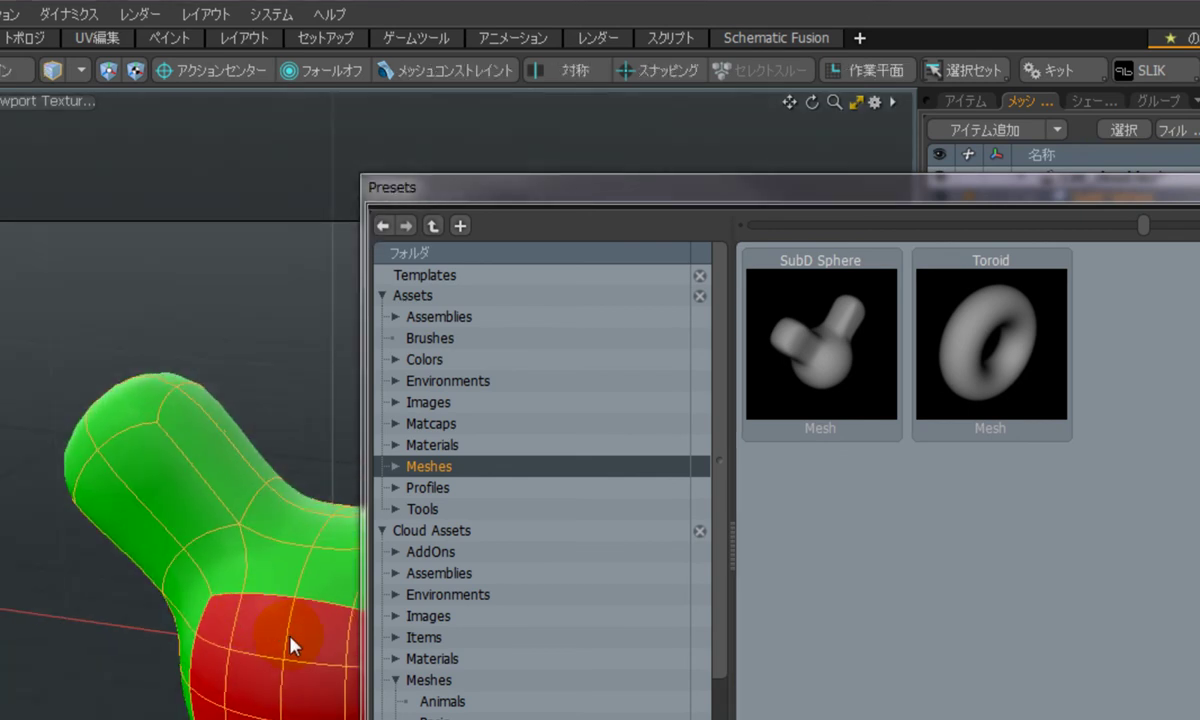
pyautogui.click(140, 15)
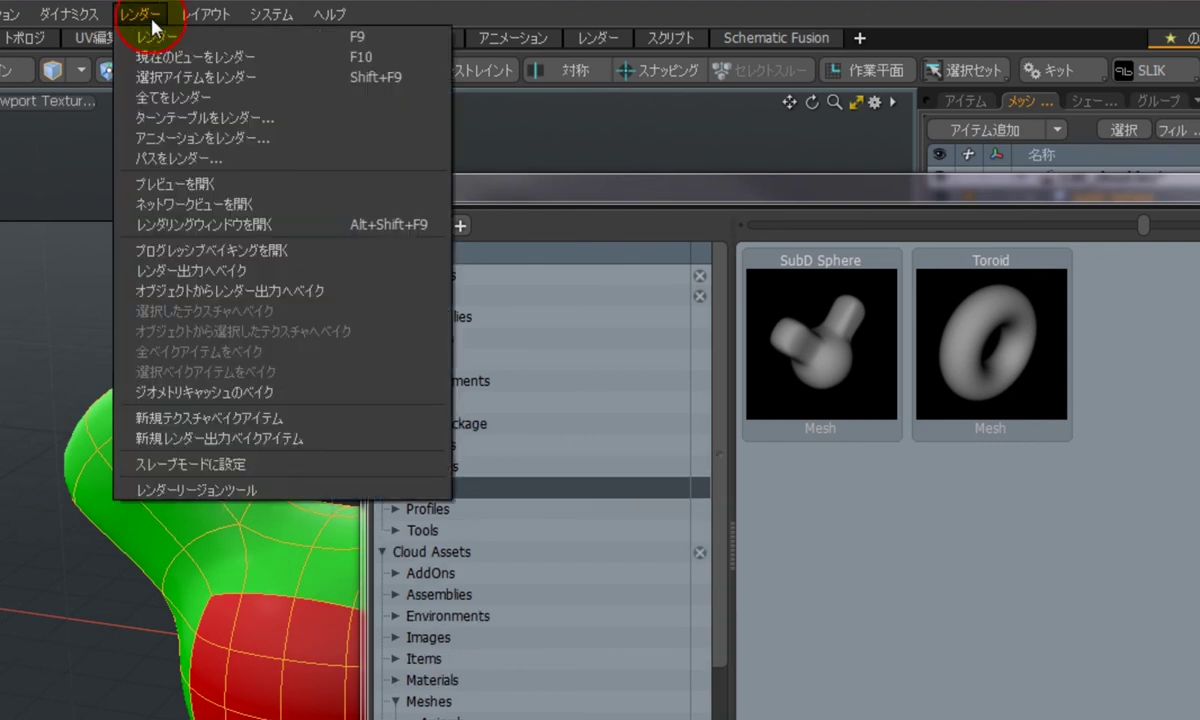
pyautogui.click(158, 38)
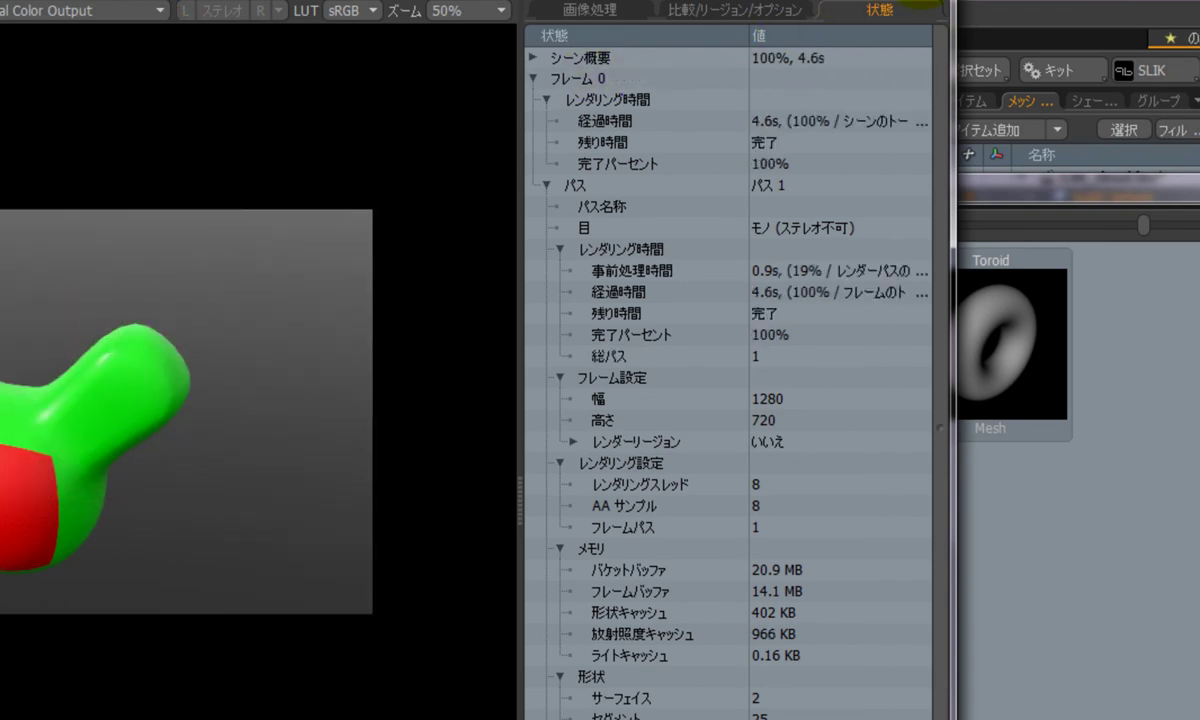
pyautogui.click(978, 8)
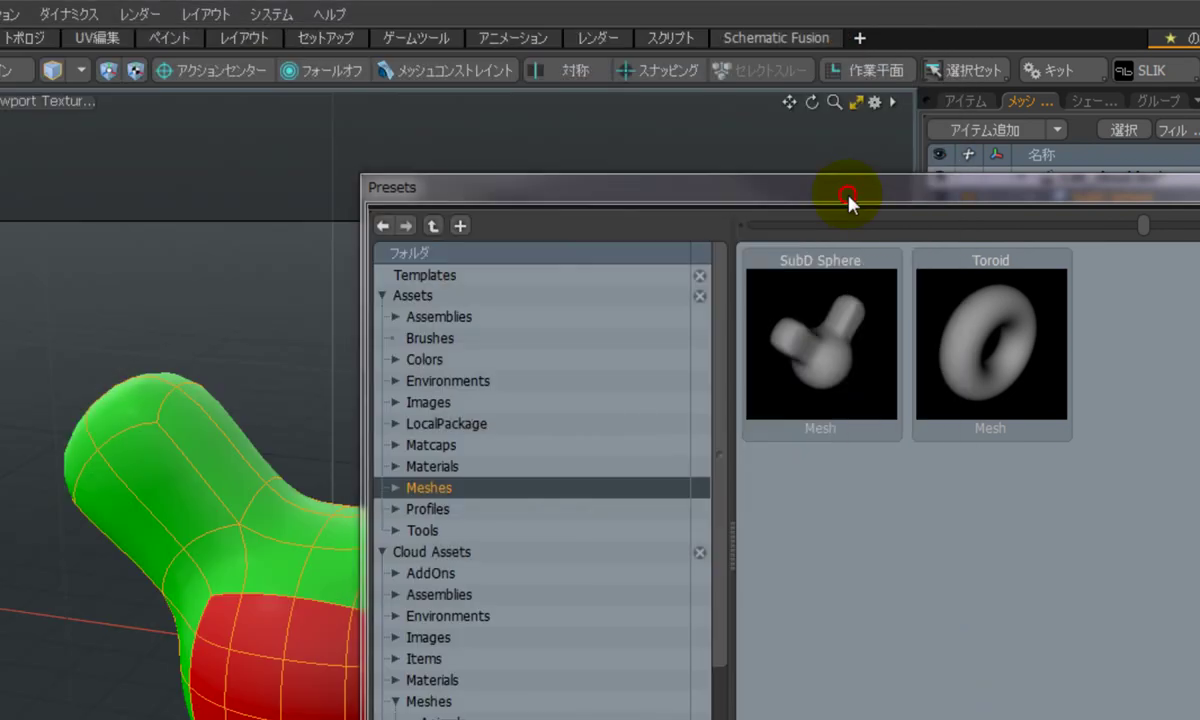
# - Replace the icon of the SubD Sphere preset with the last render
pyautogui.rightClick(820, 350)
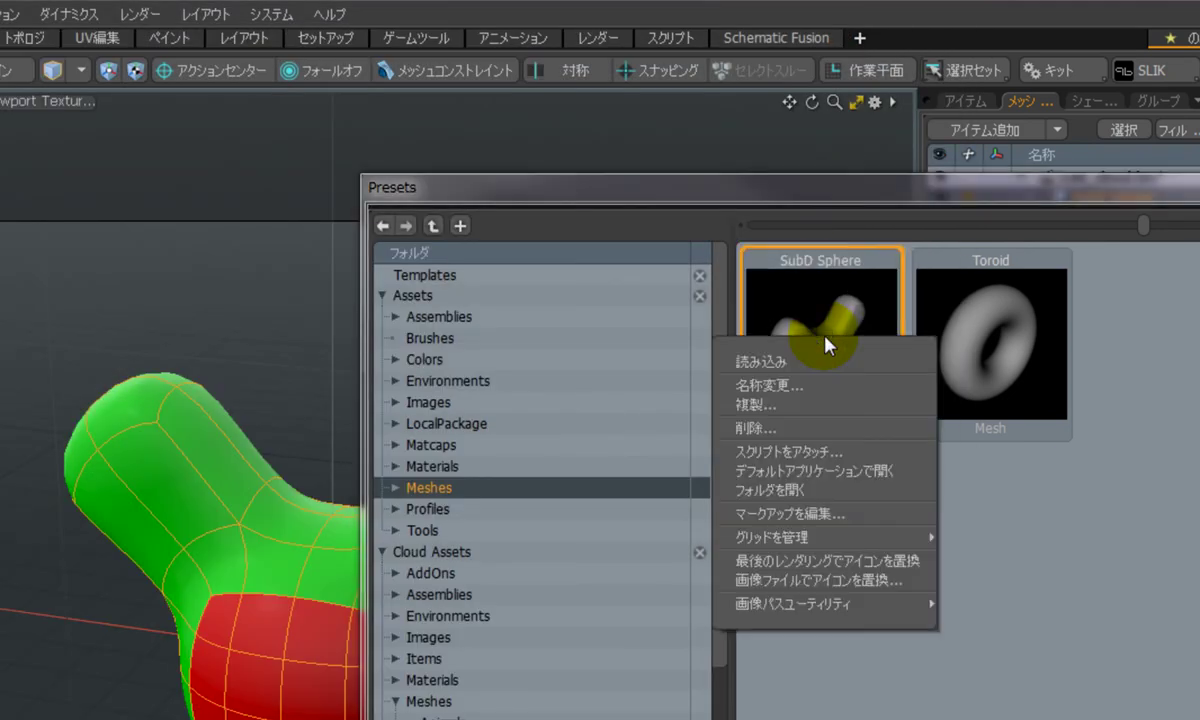
pyautogui.click(877, 563)
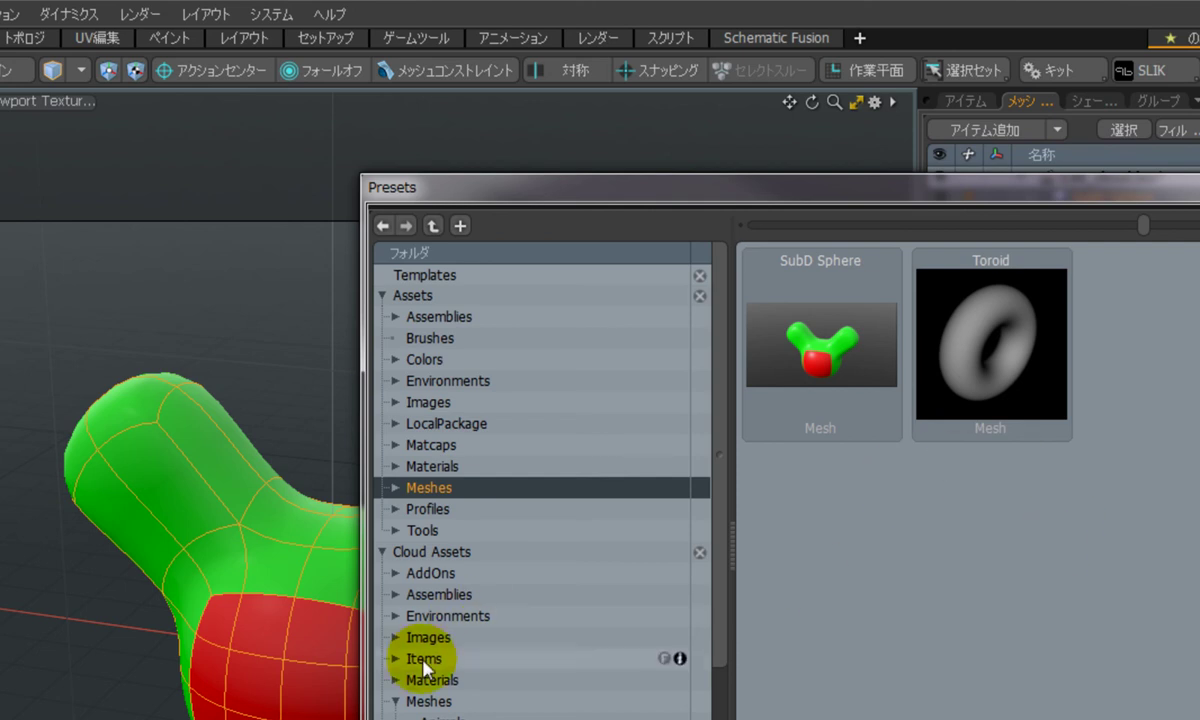
pyautogui.moveTo(233, 700); pyautogui.dragTo(952, 578)
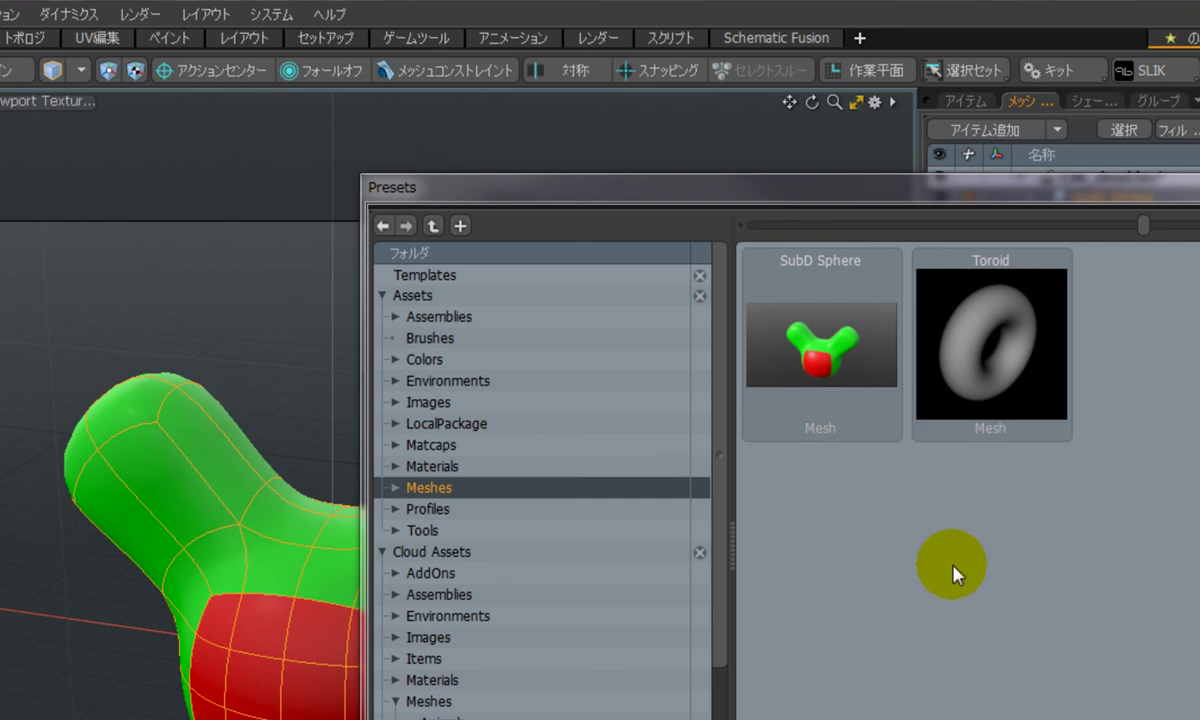